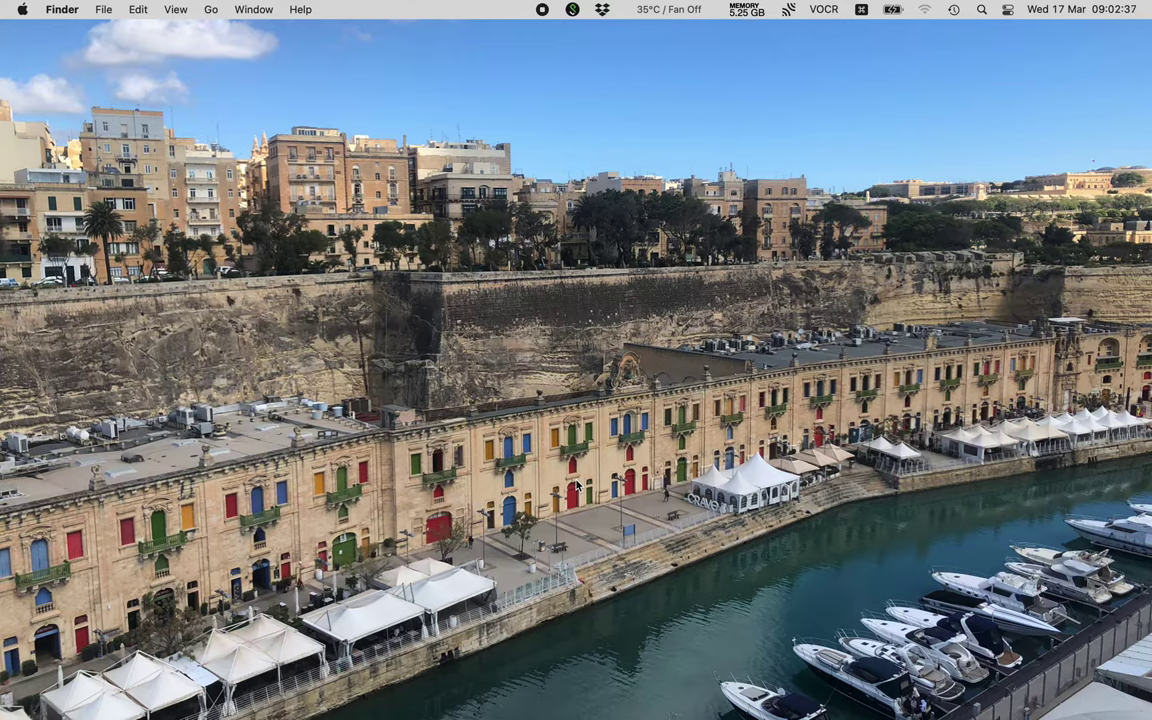
Step: Launch Disk Utility by searching 'disk' in Spotlight
key("super+space")
type("disk")
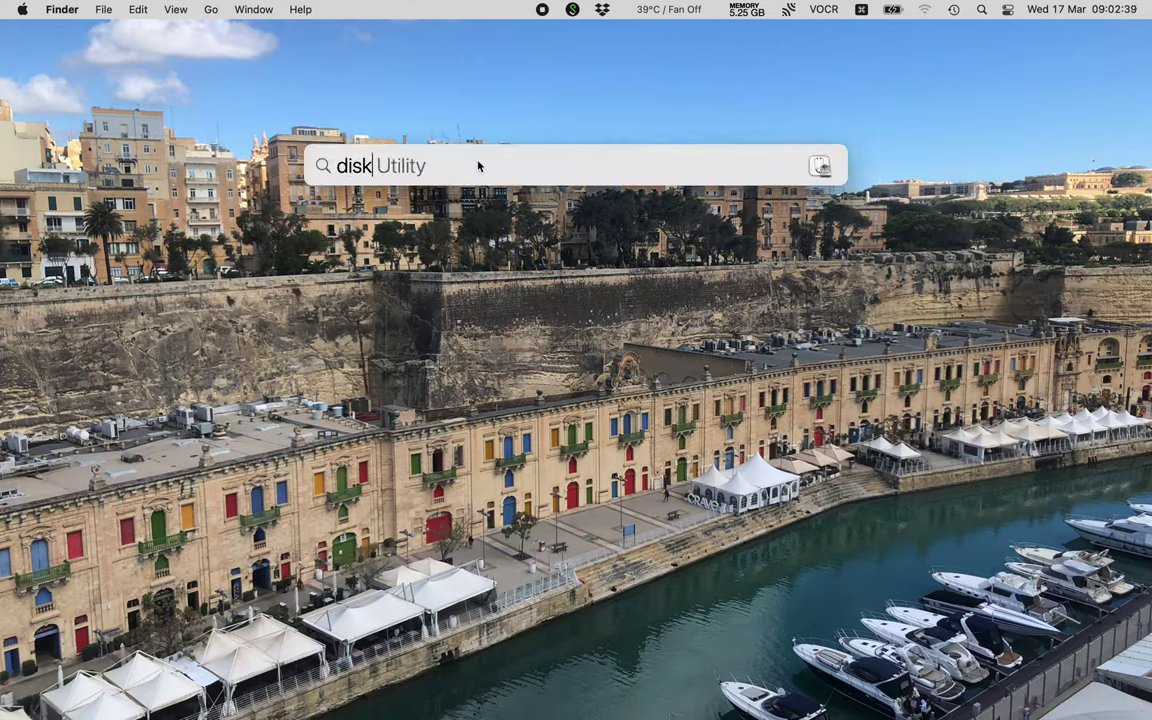
key("Return")
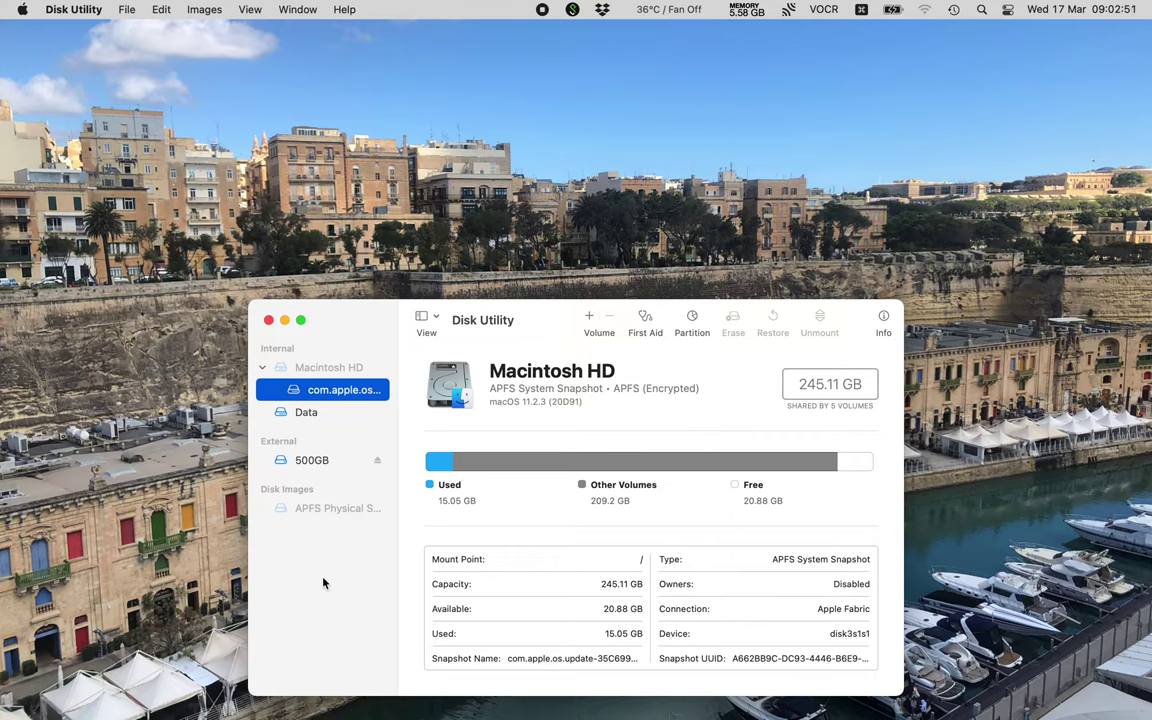
Step: Step through the sidebar volumes (Macintosh HD, its snapshot, Data) to view each one's details
key("Down")
key("Up")
key("Up")
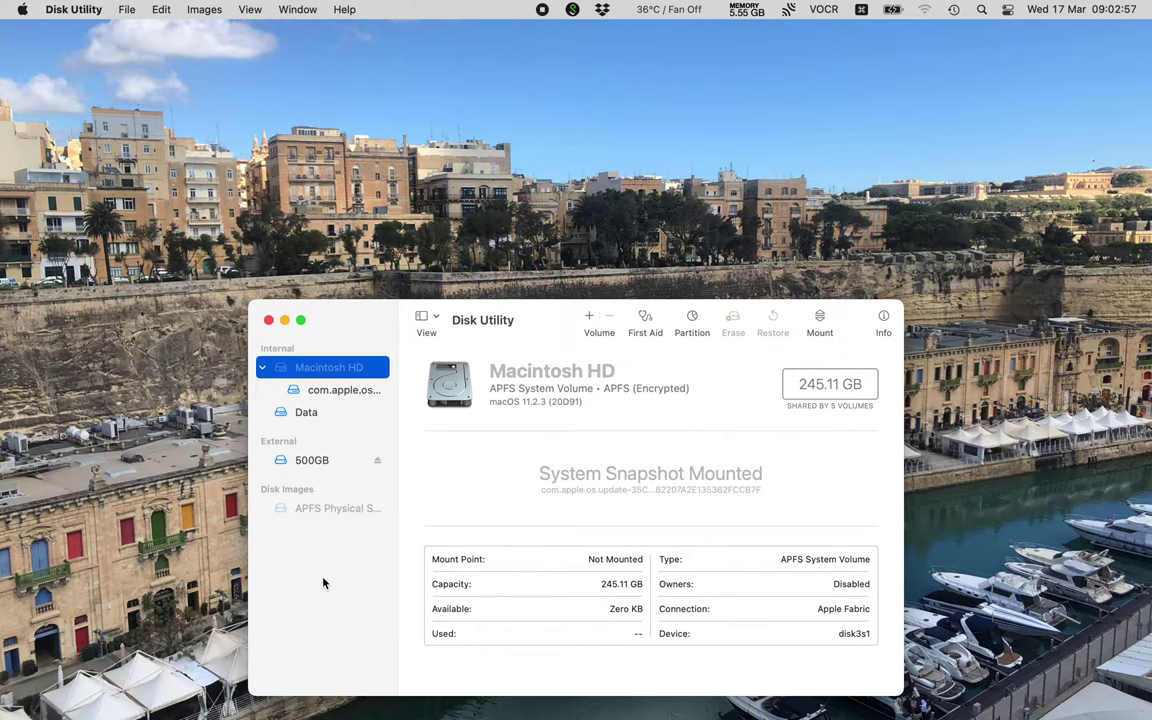
key("Down")
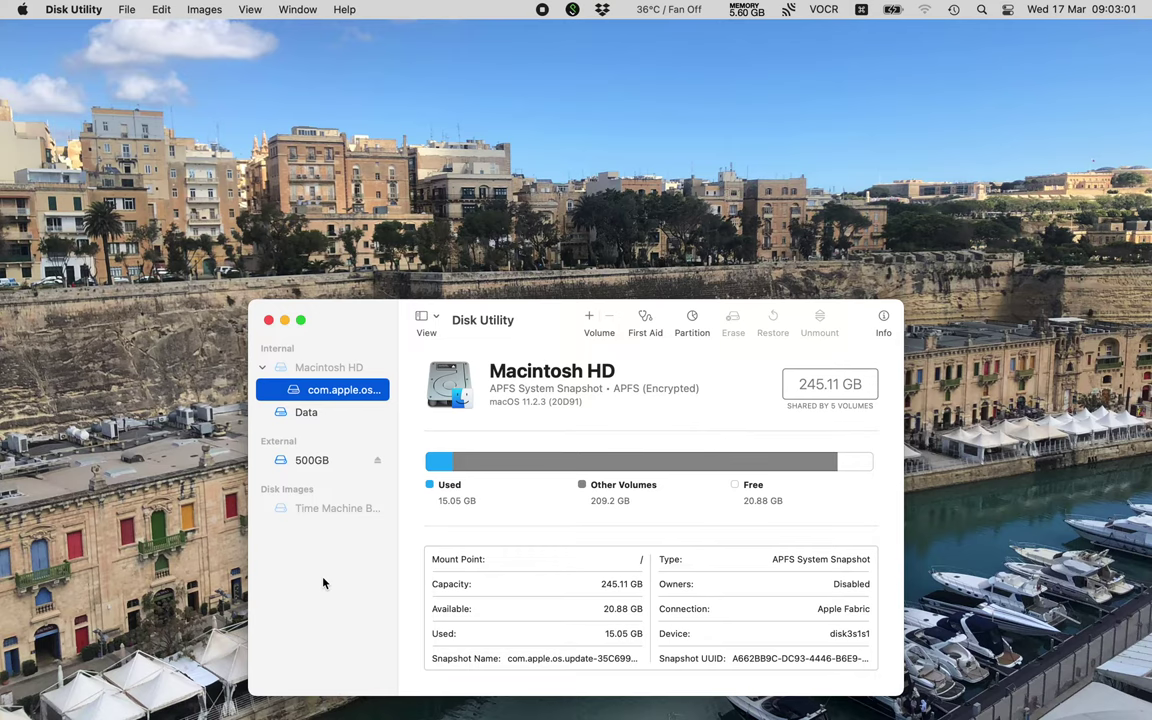
key("Down")
key("Down")
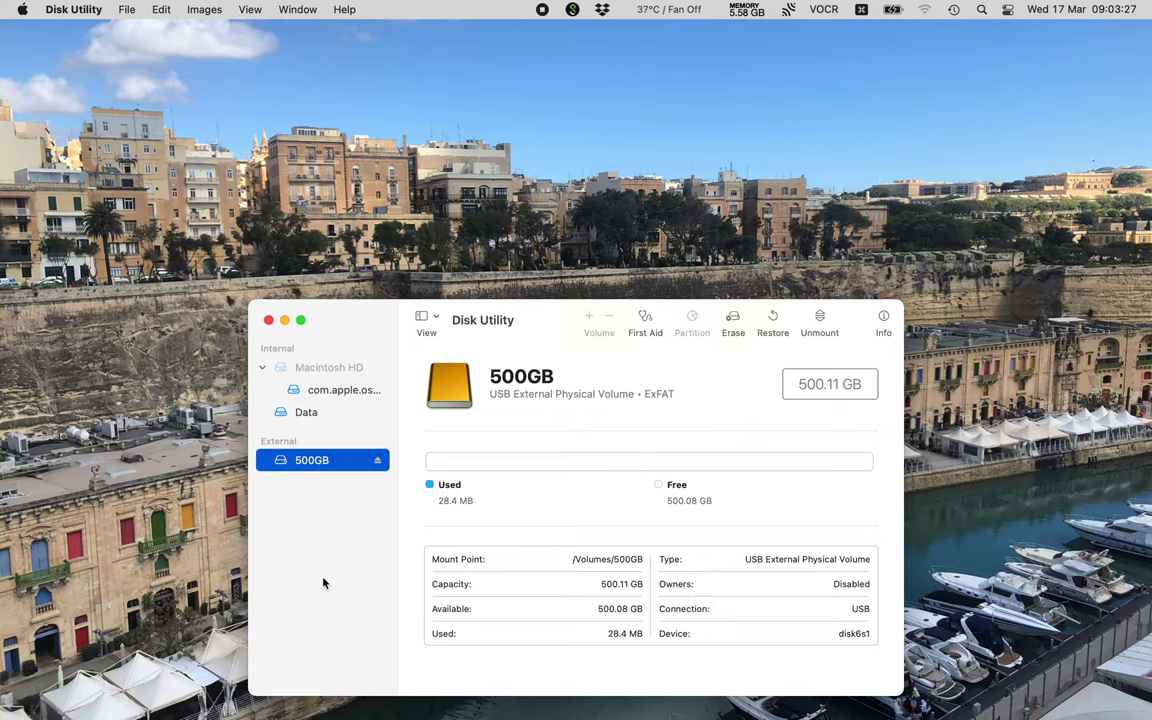
left_click(378, 462)
key("Escape")
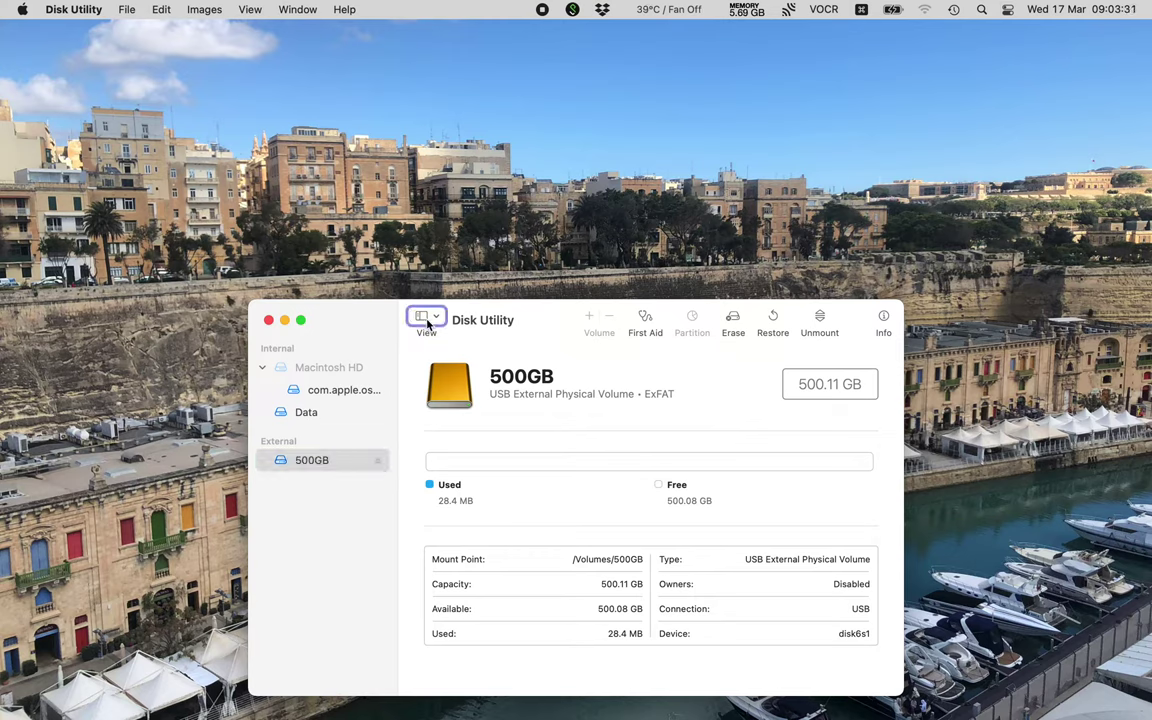
left_click(734, 330)
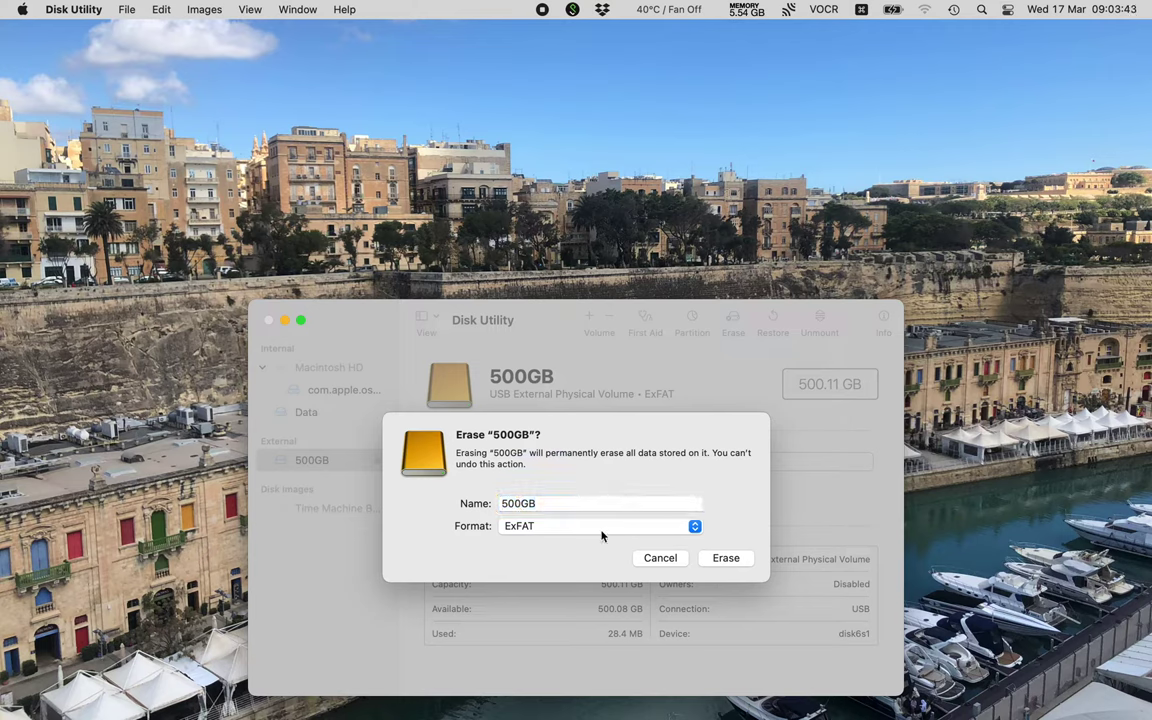
key("Tab")
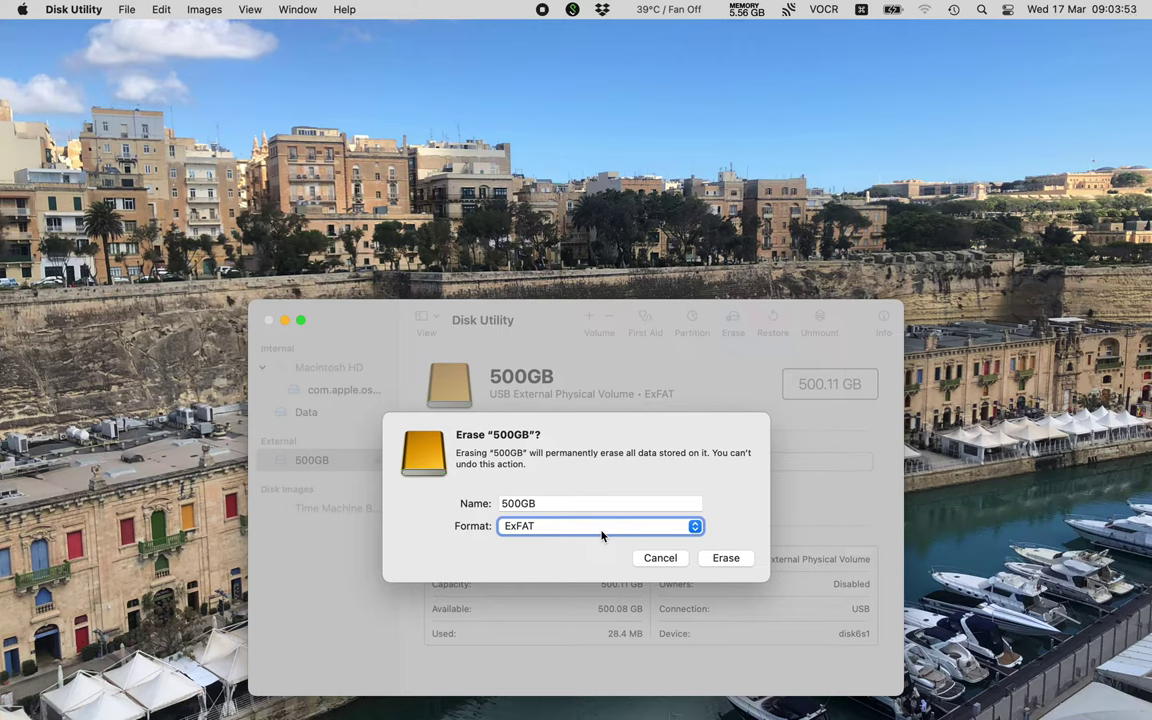
left_click(601, 535)
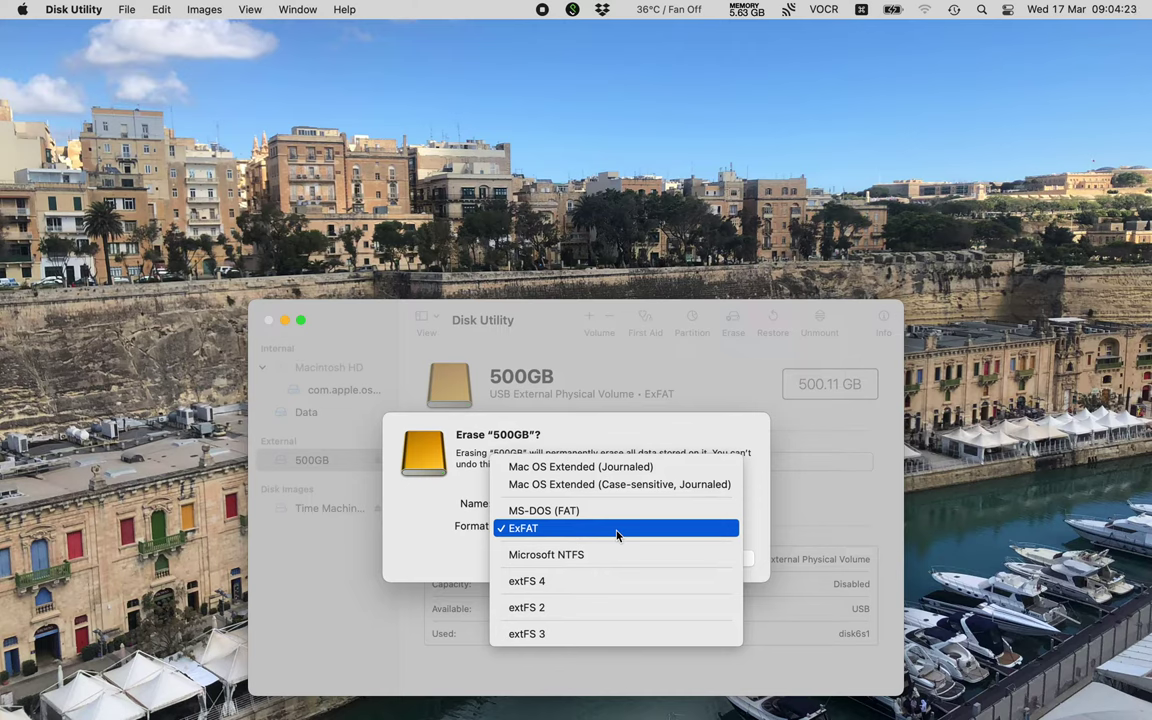
left_click(617, 529)
key("Escape")
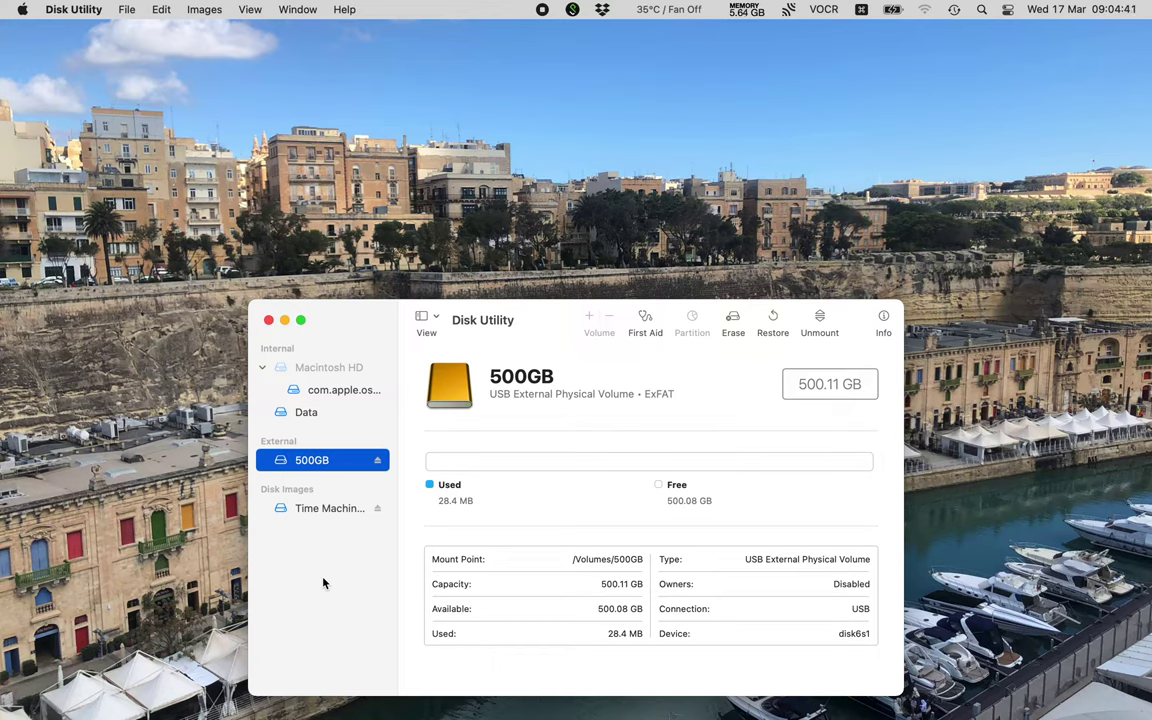
Step: Show all devices and select the Samsung Portable SSD T5 parent disk, revealing its Master Boot Record map
key("super+2")
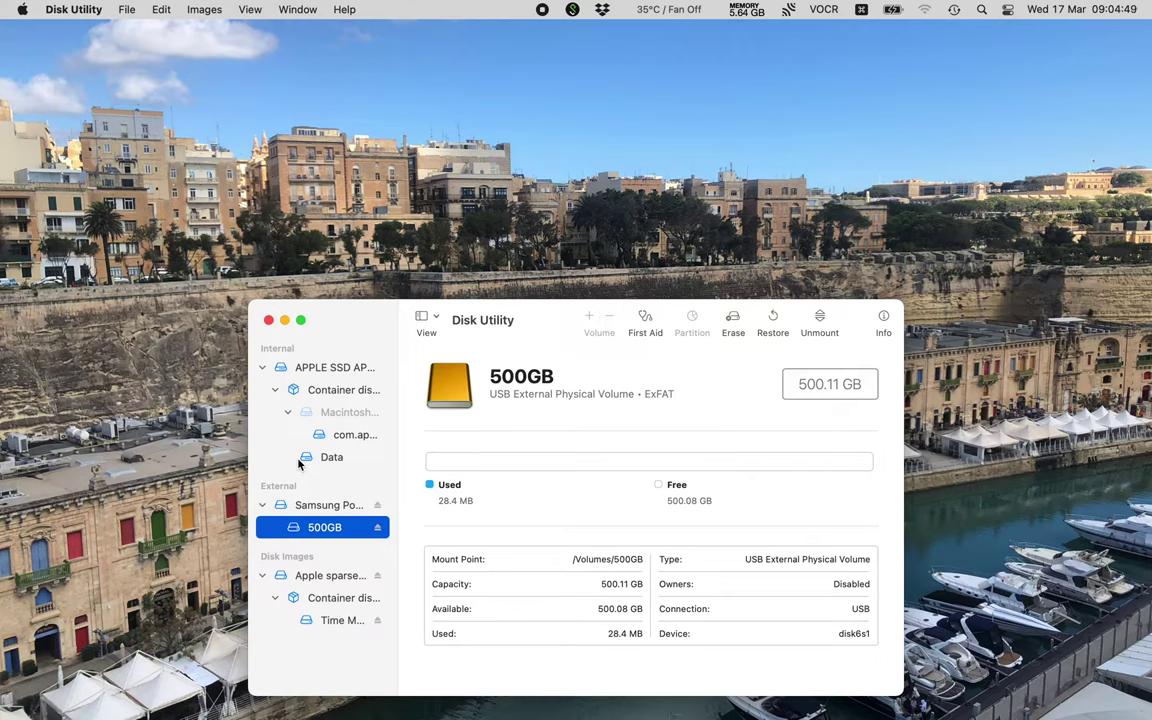
key("Up")
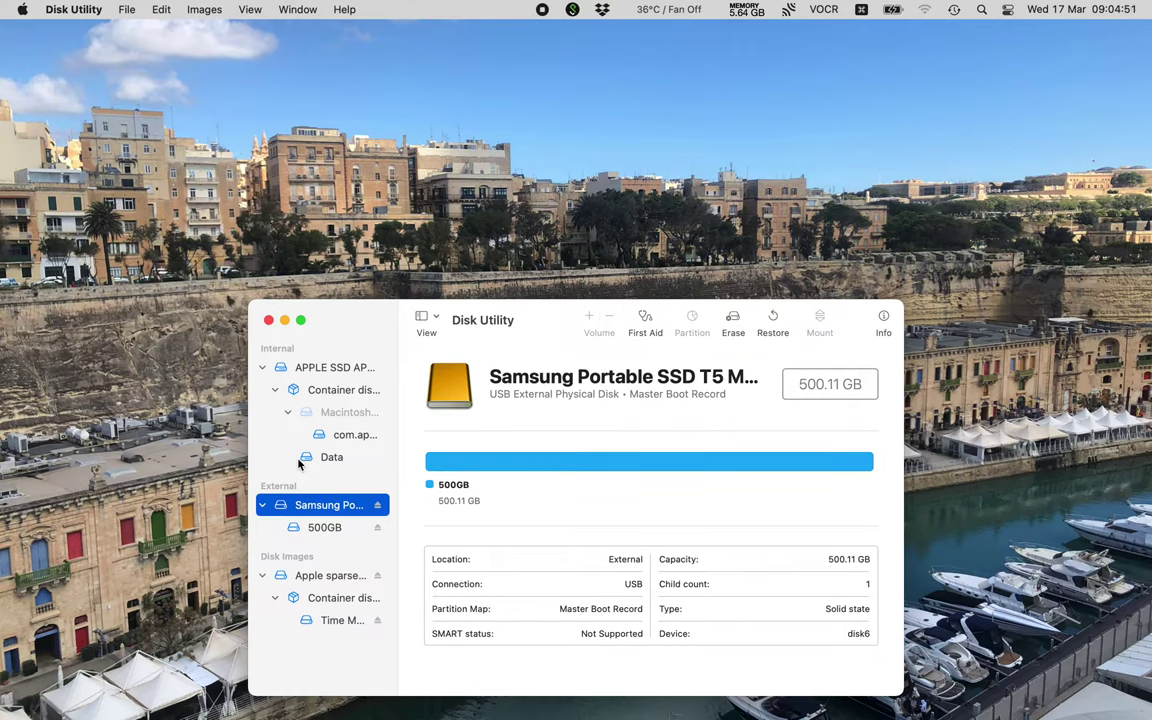
left_click(299, 462)
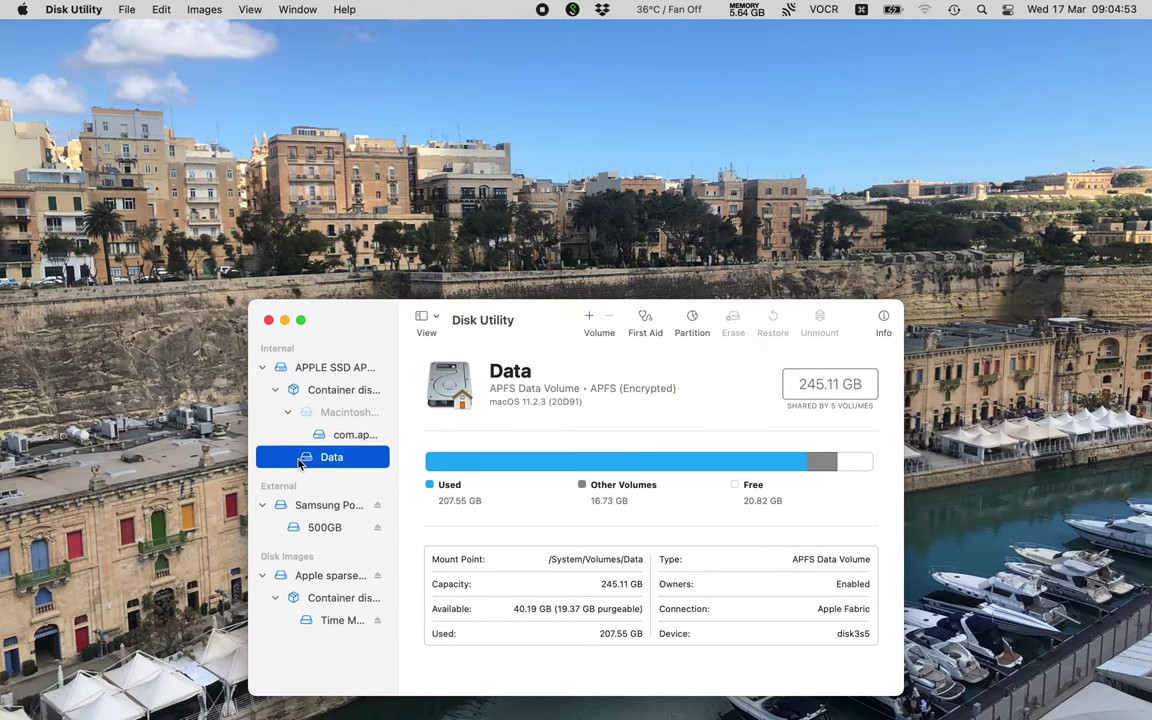
key("Up")
key("Down")
key("Down")
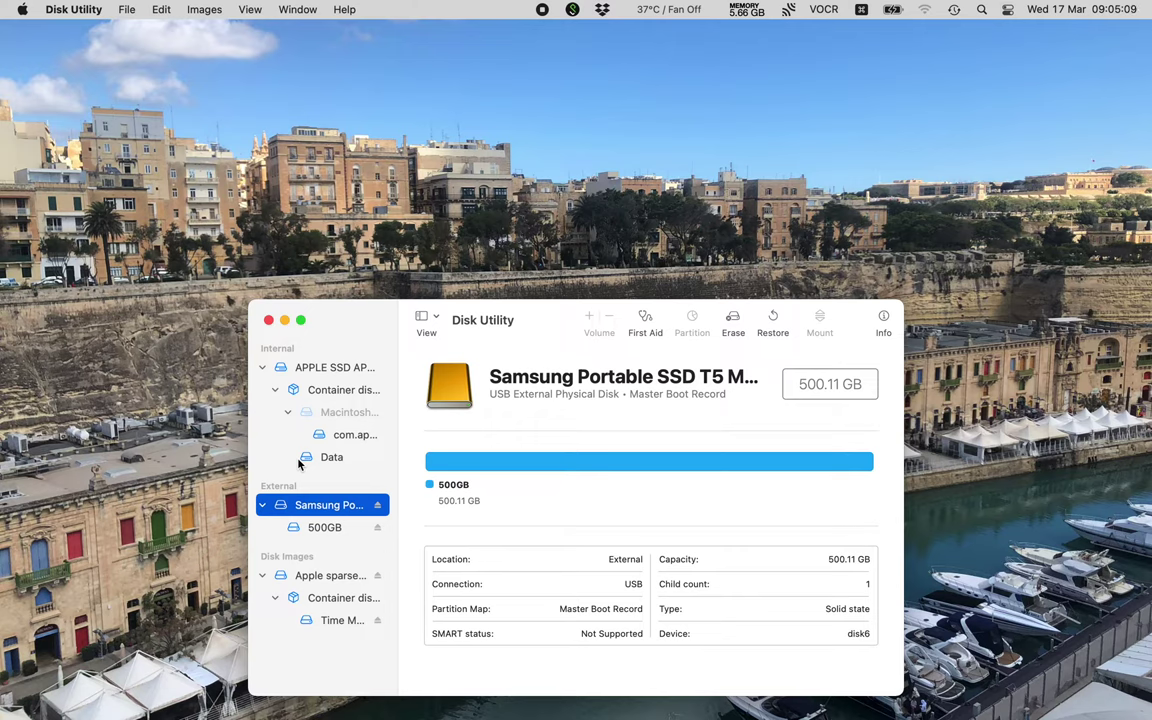
Step: Start erasing the whole Samsung disk and choose GUID Partition Map as the scheme
left_click(377, 505)
left_click(734, 330)
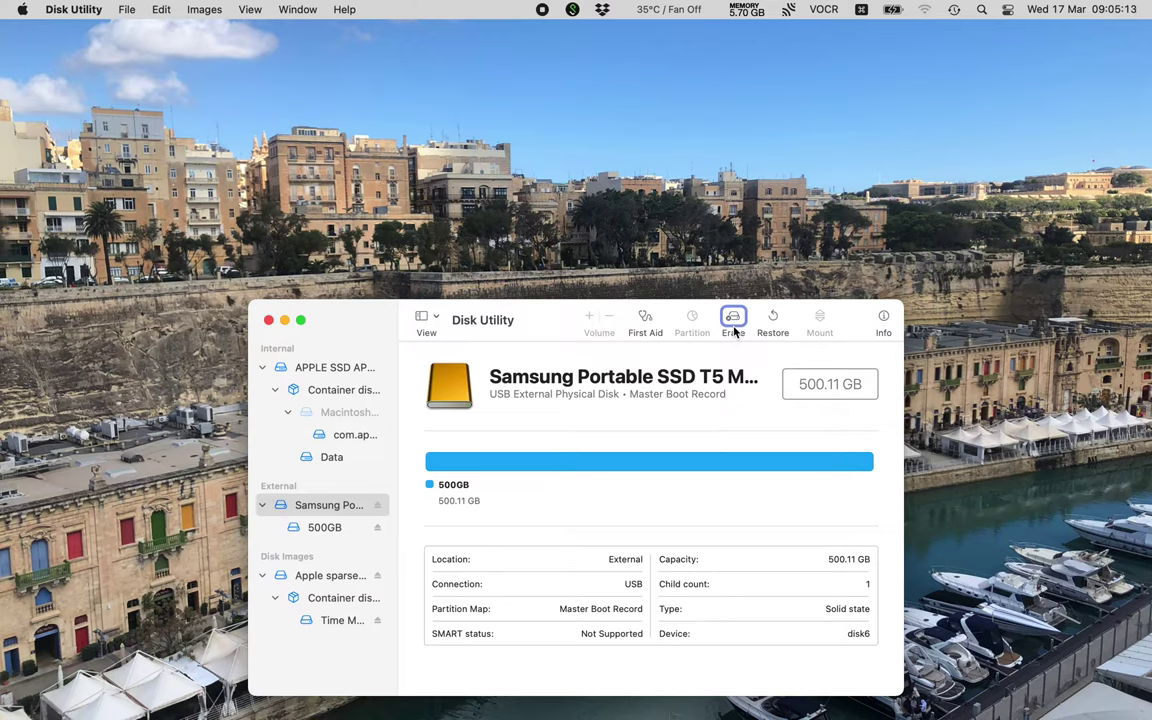
left_click(734, 330)
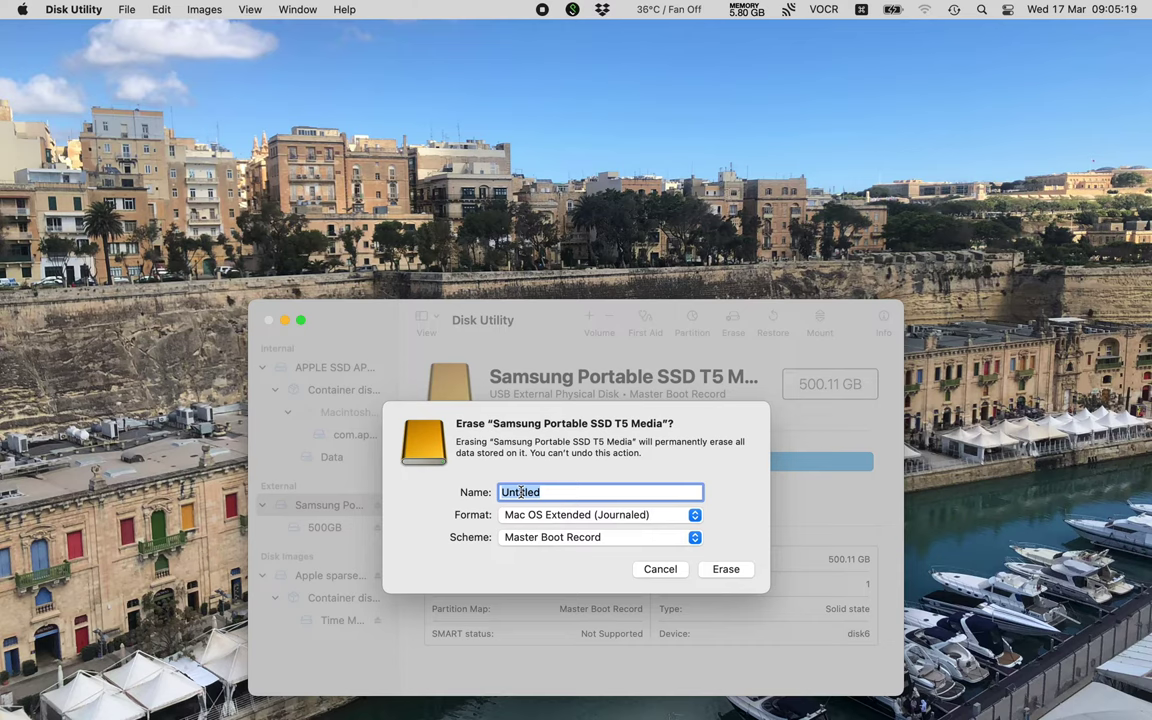
left_click(600, 516)
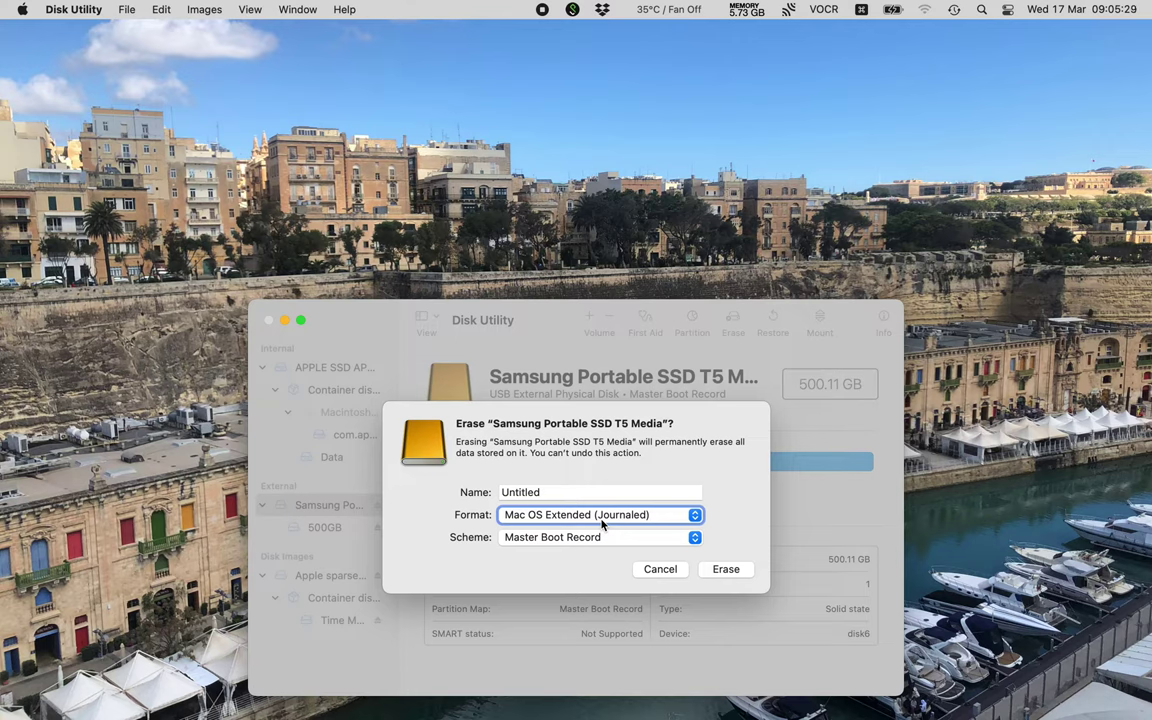
left_click(602, 546)
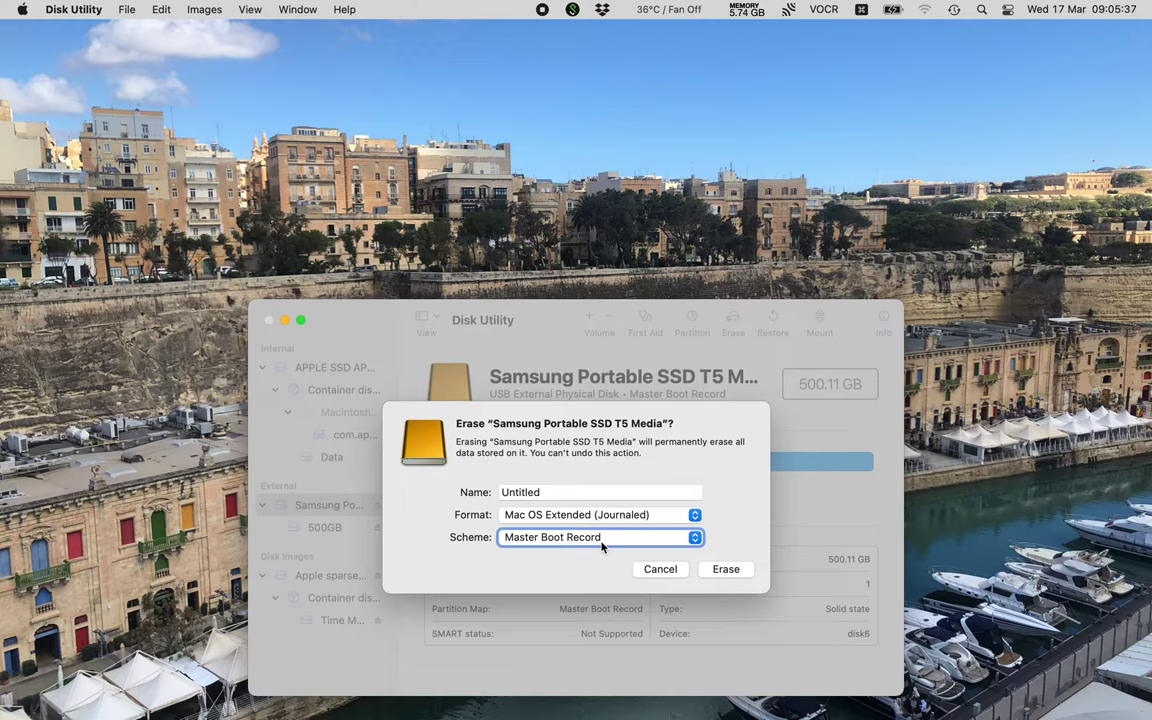
left_click(598, 542)
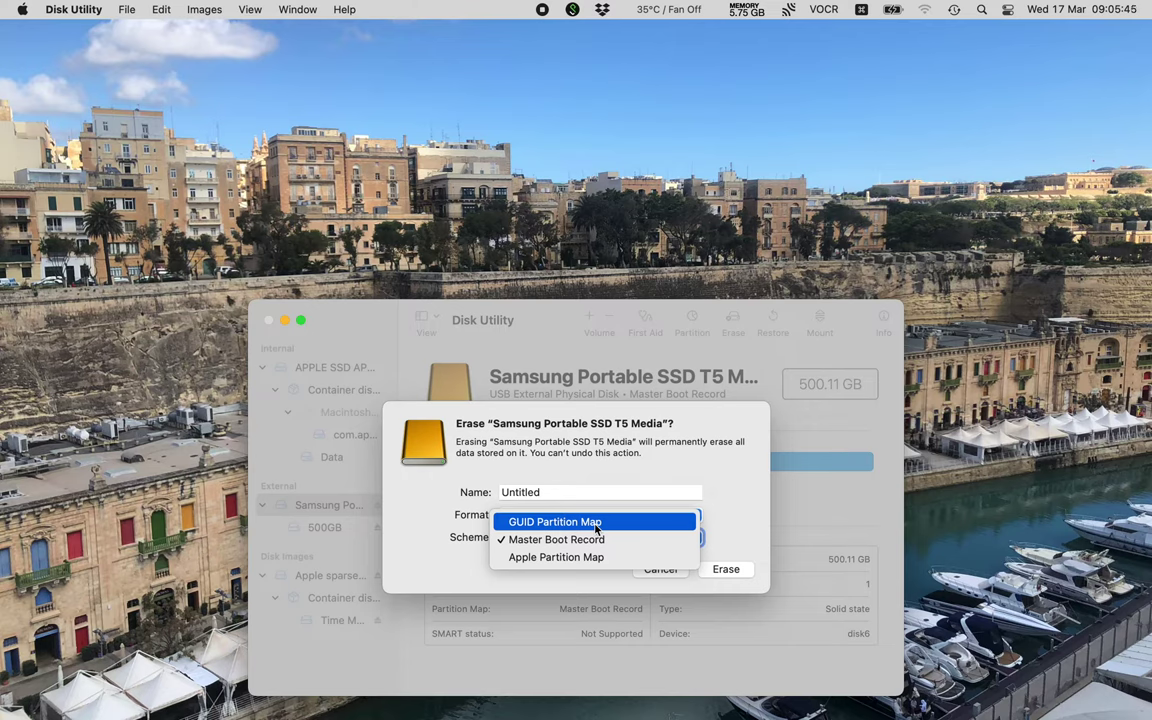
left_click(596, 523)
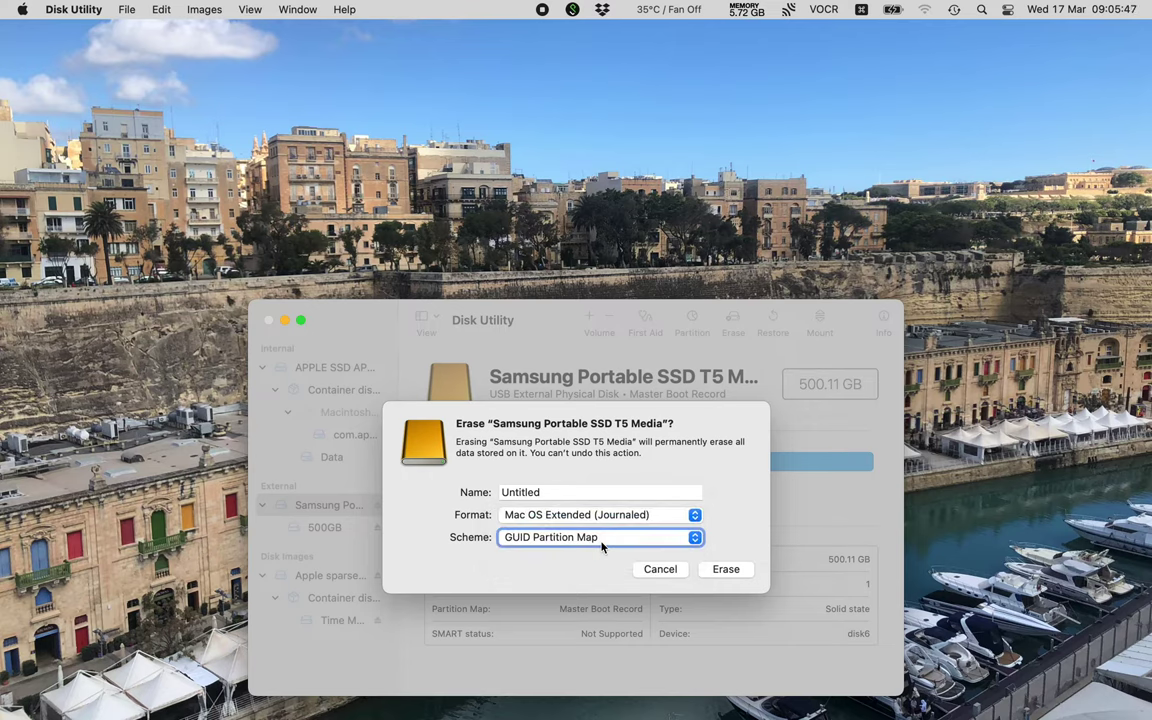
Step: Set the format to APFS and replace the name Untitled with 'Test Disk'
left_click(601, 521)
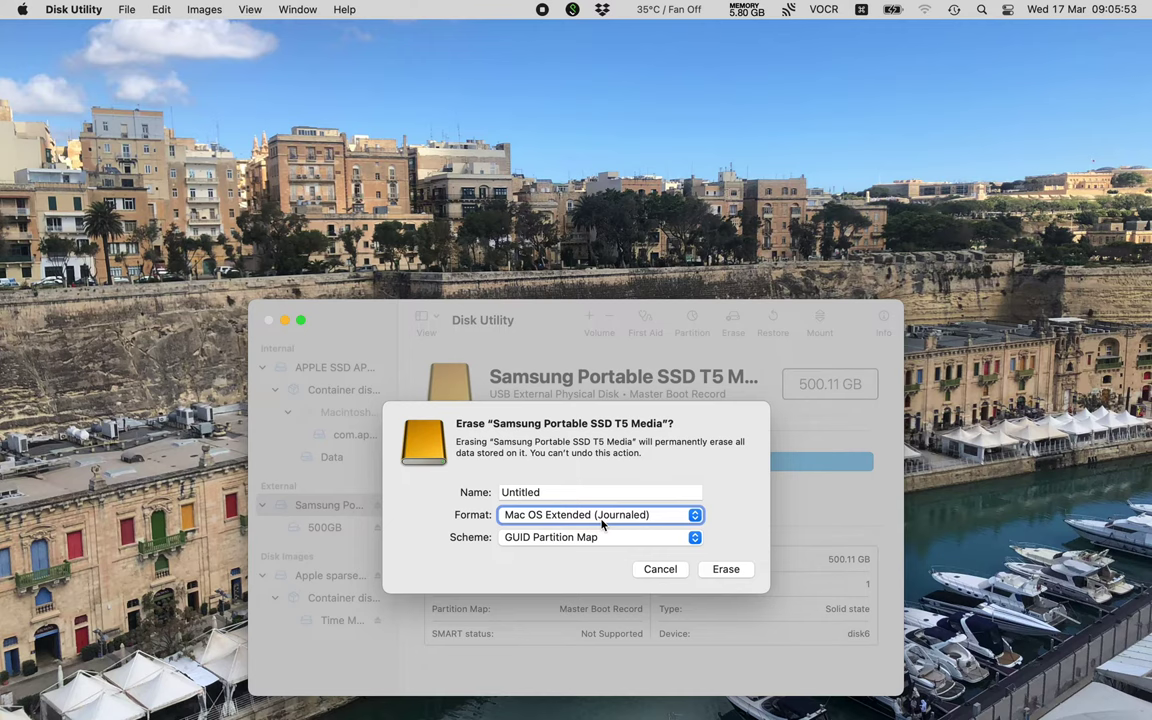
left_click(601, 515)
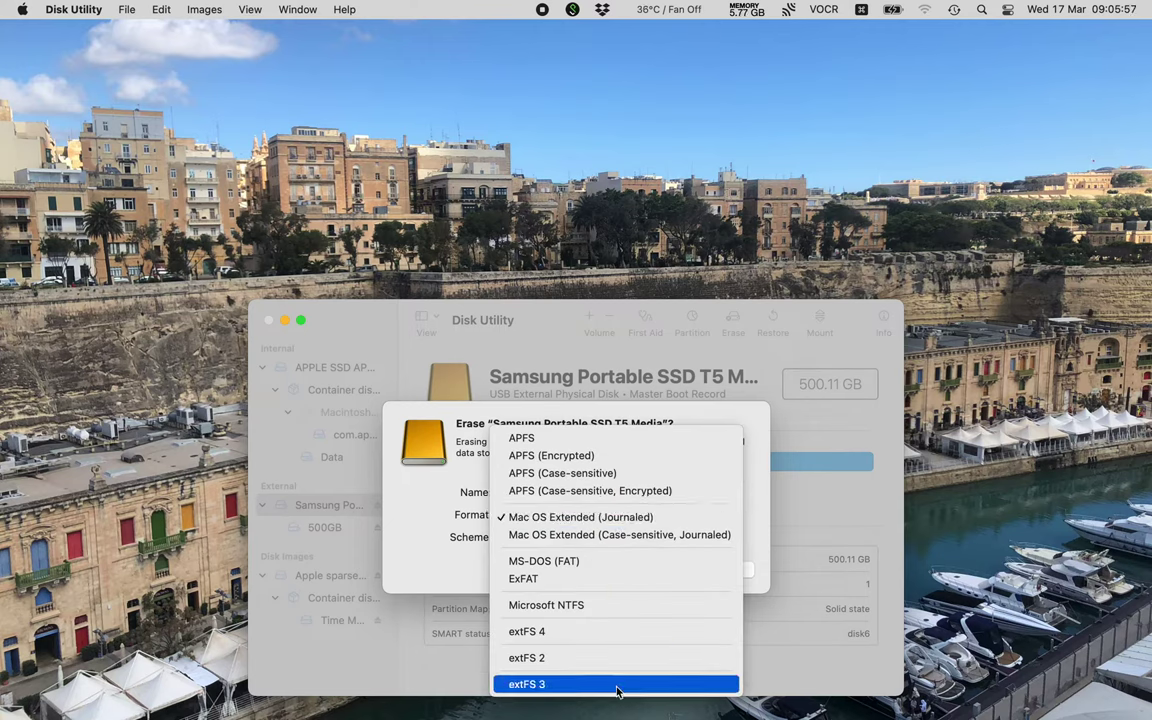
left_click(617, 441)
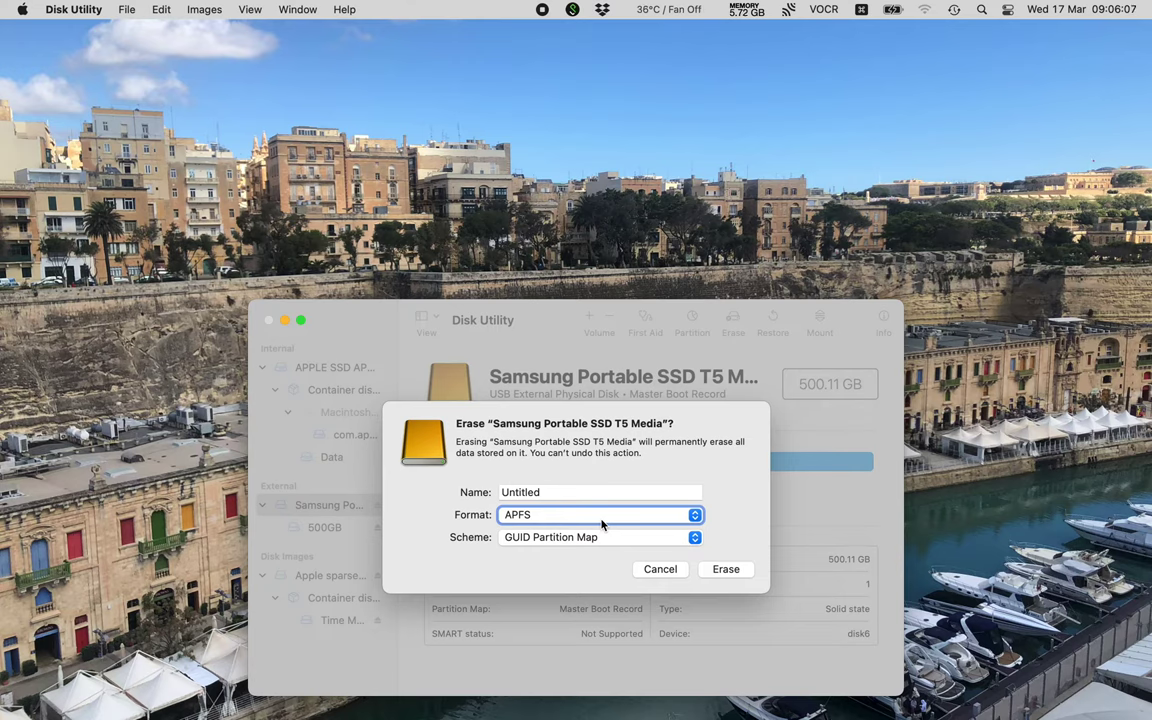
double_click(521, 492)
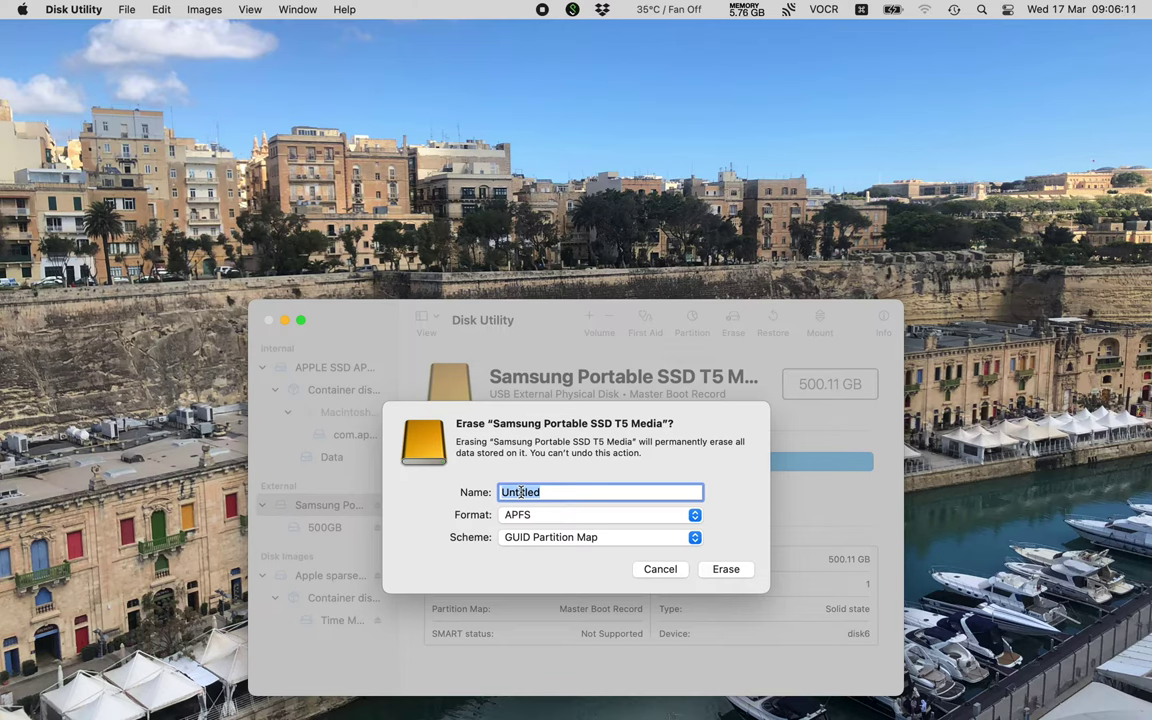
type("Test Disk")
left_click(601, 540)
left_click(727, 570)
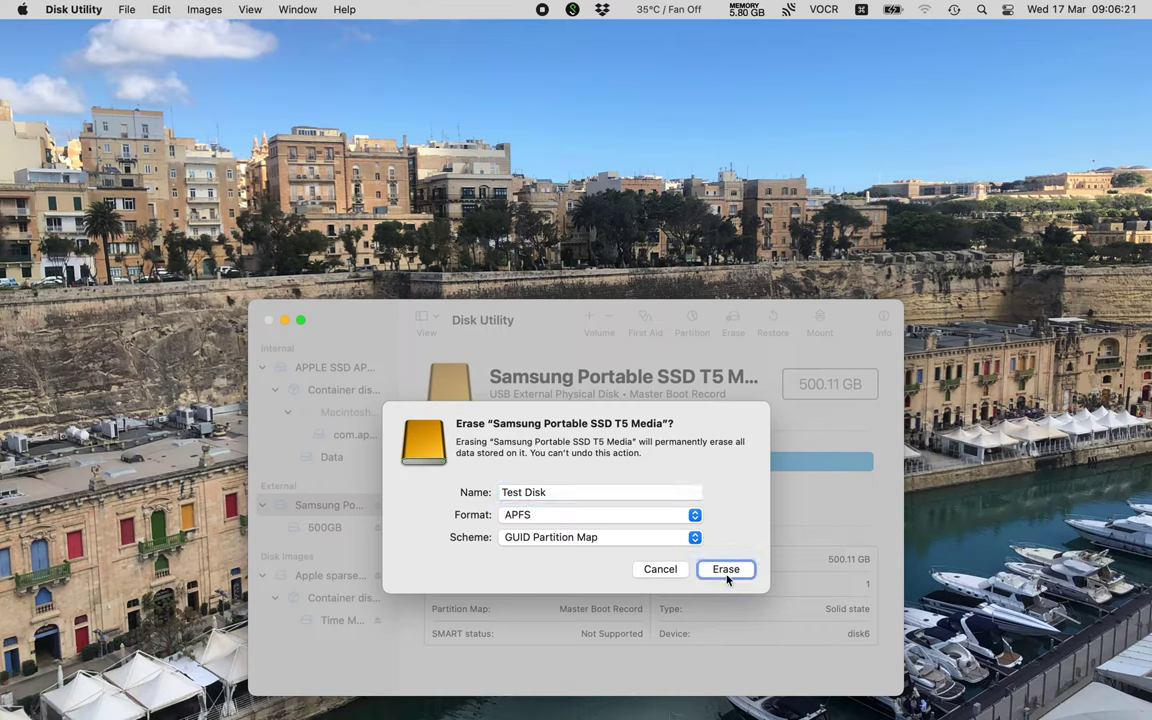
Step: Run the erase, review its unmount, initialization and mount log entries, then dismiss the finished report
left_click(727, 570)
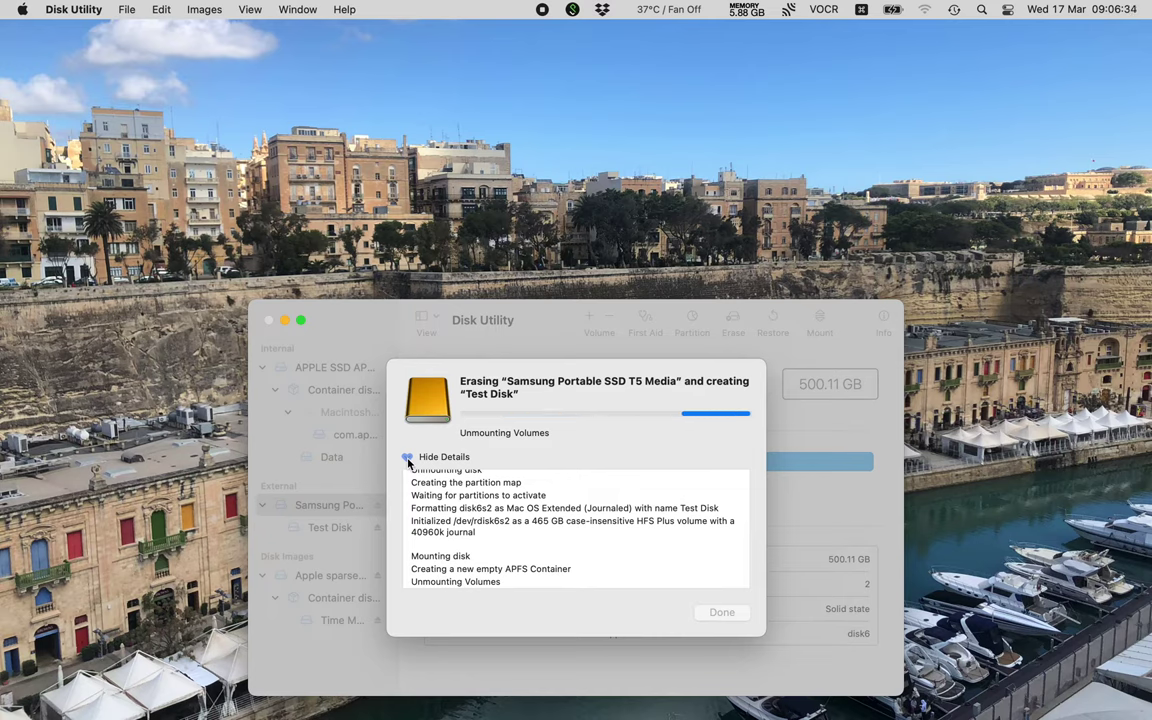
scroll(420, 480, "up", 3)
left_click(521, 515)
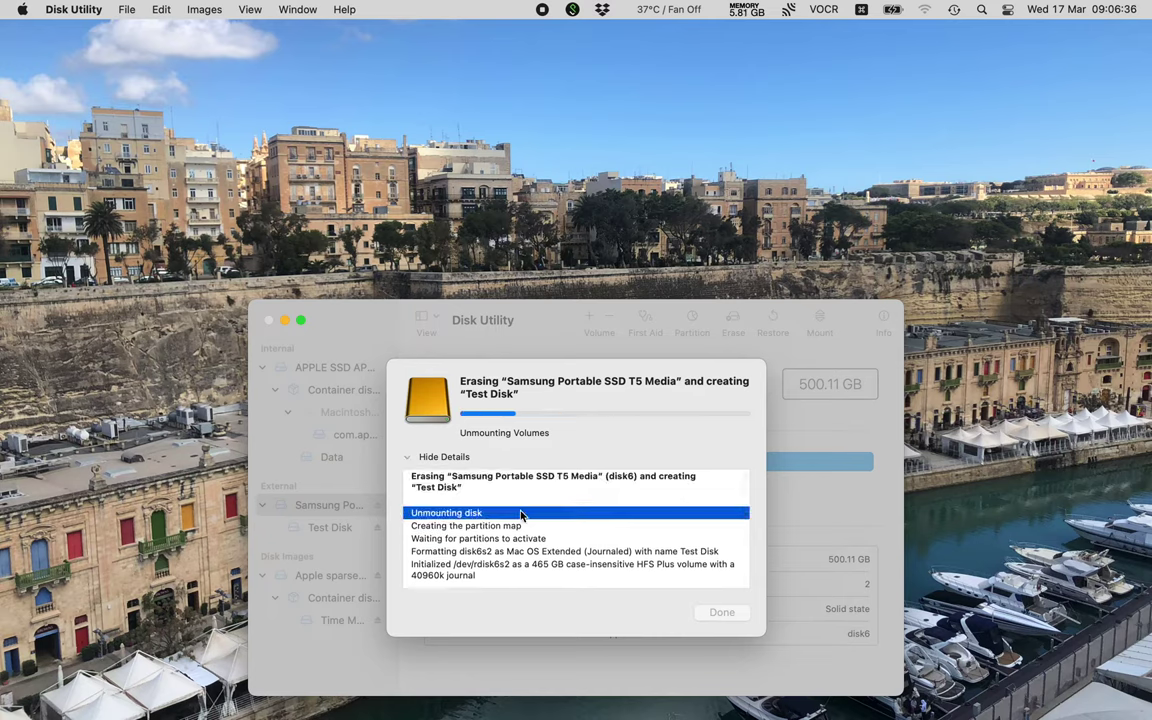
left_click(521, 526)
left_click(521, 539)
left_click(521, 552)
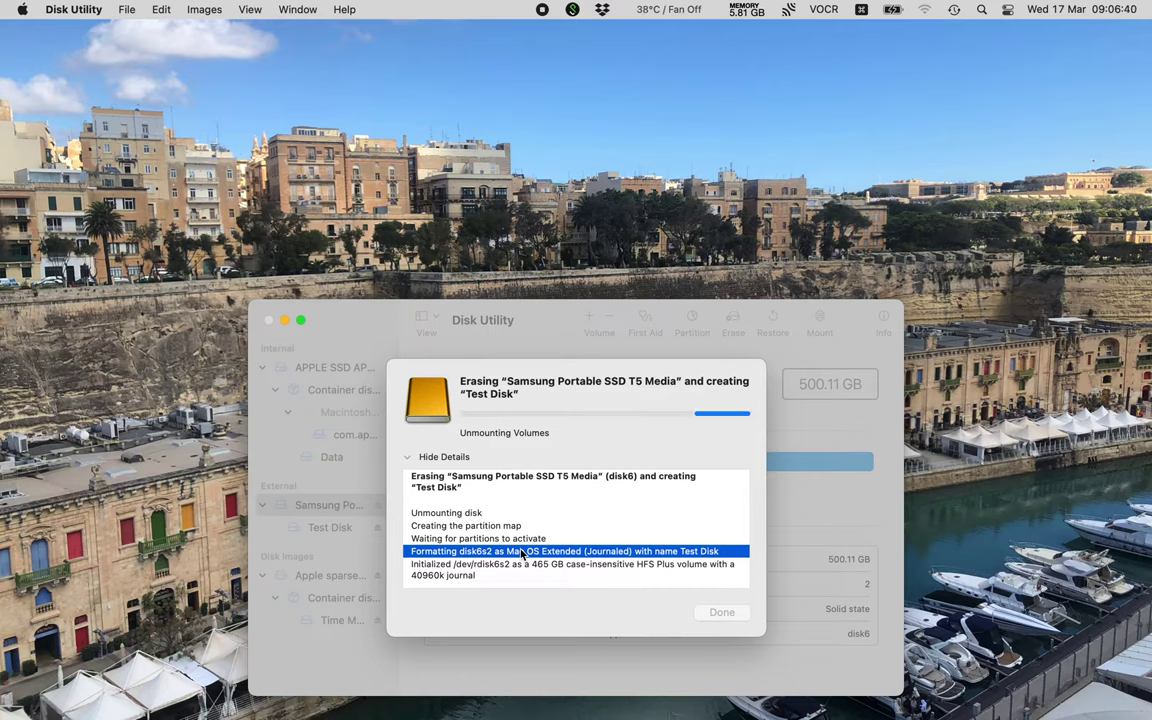
left_click(521, 567)
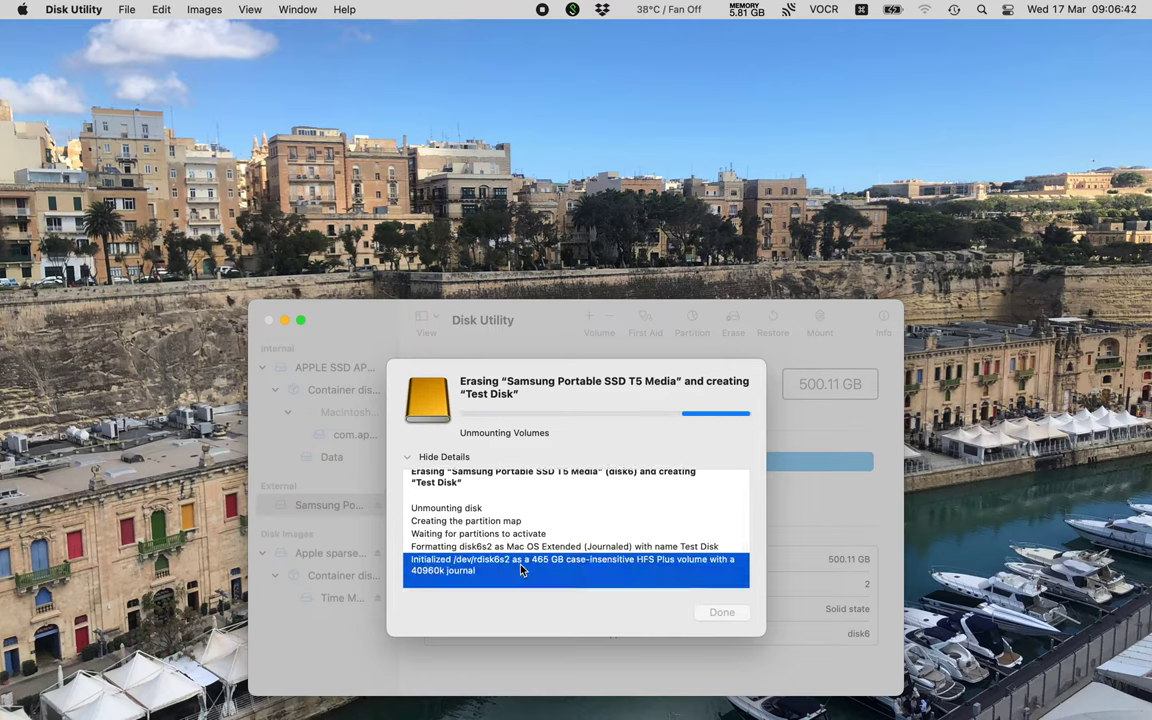
left_click(521, 582)
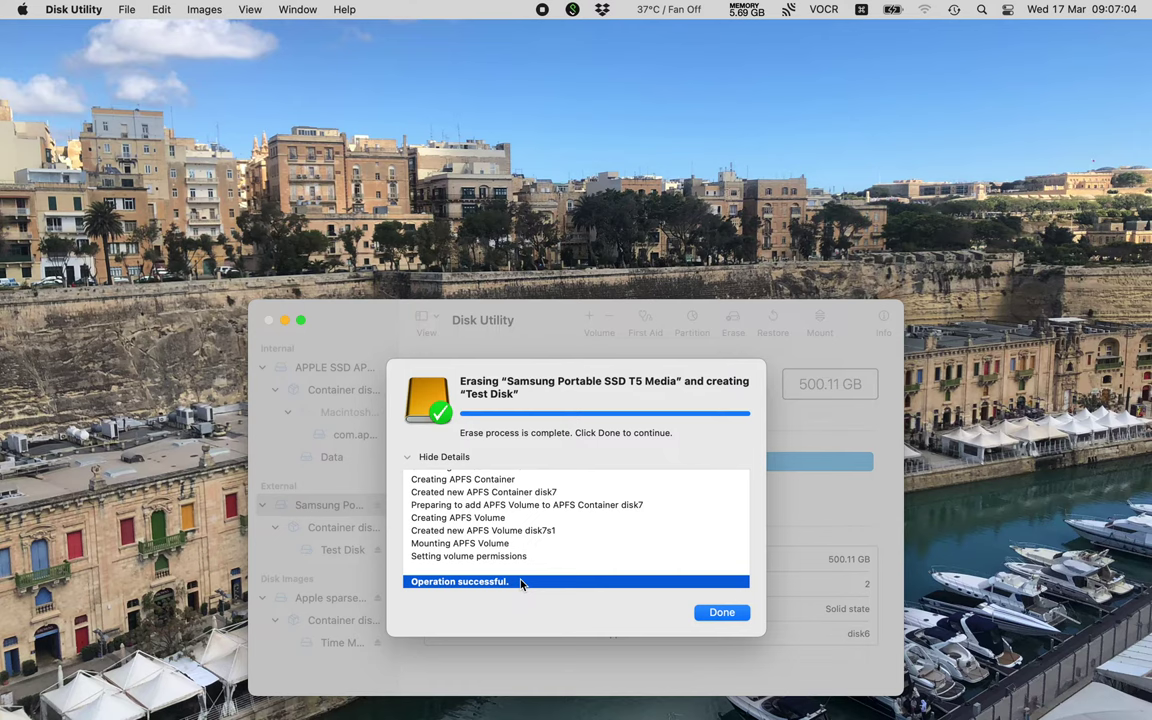
key("Return")
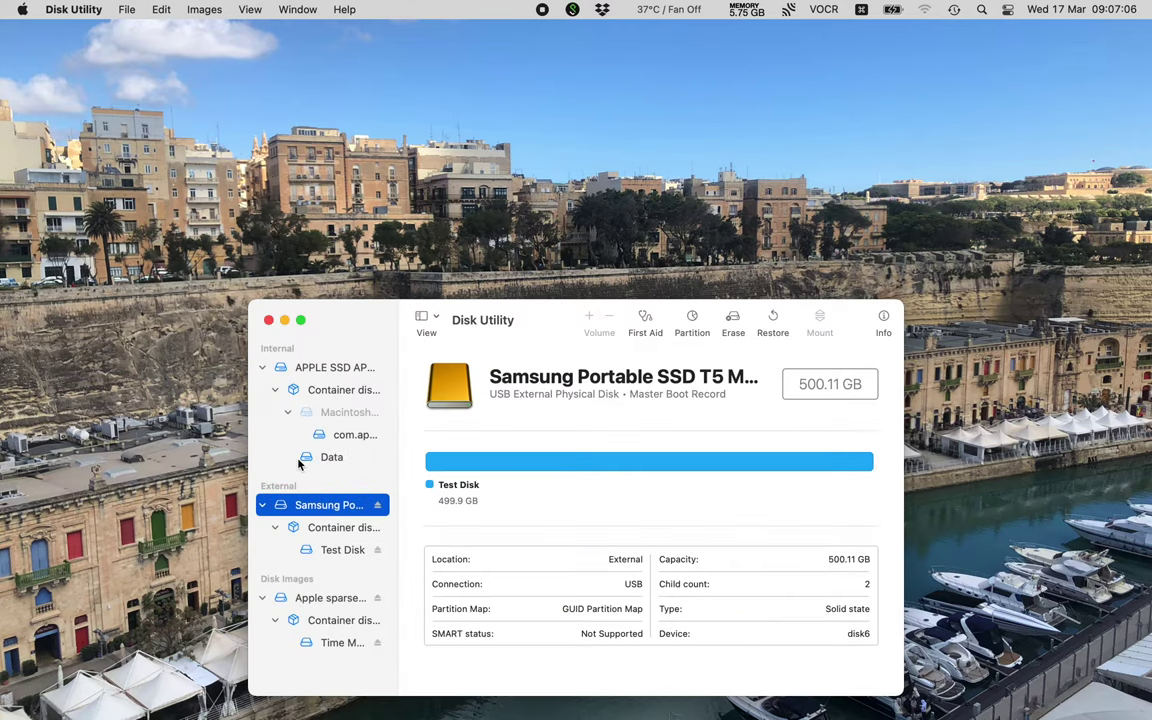
Step: Check the new Test Disk's name, APFS type and device node rows, then quit Disk Utility
key("Down")
key("Down")
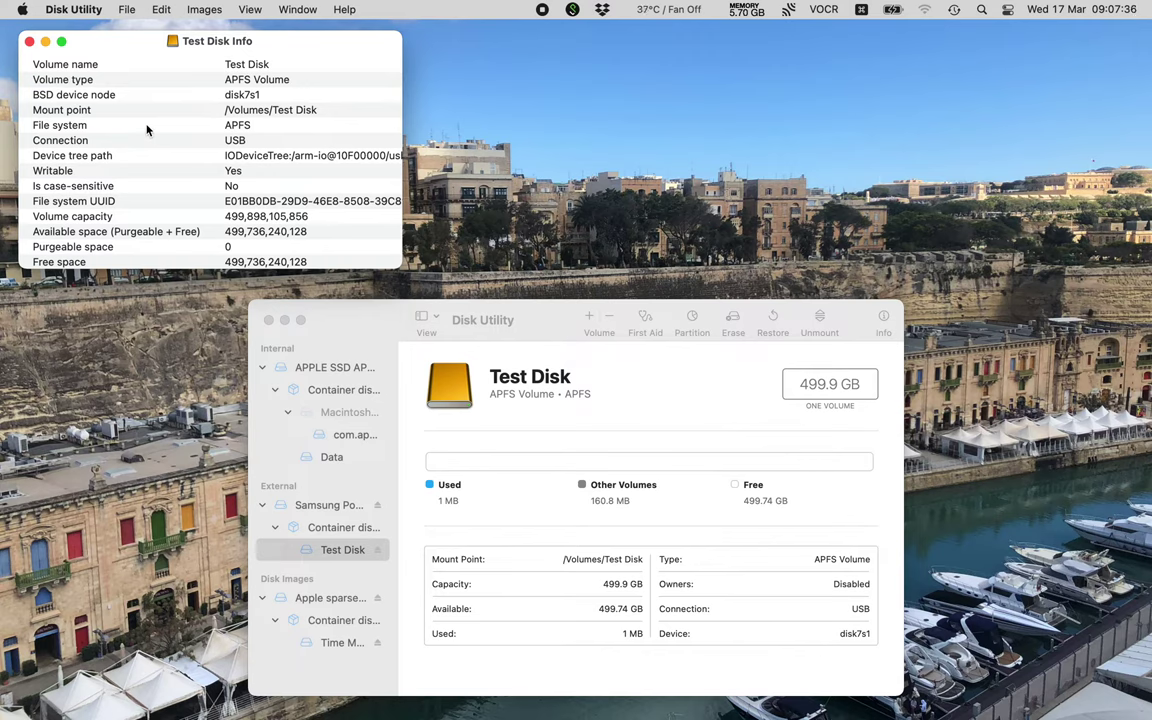
key("Down")
key("Down")
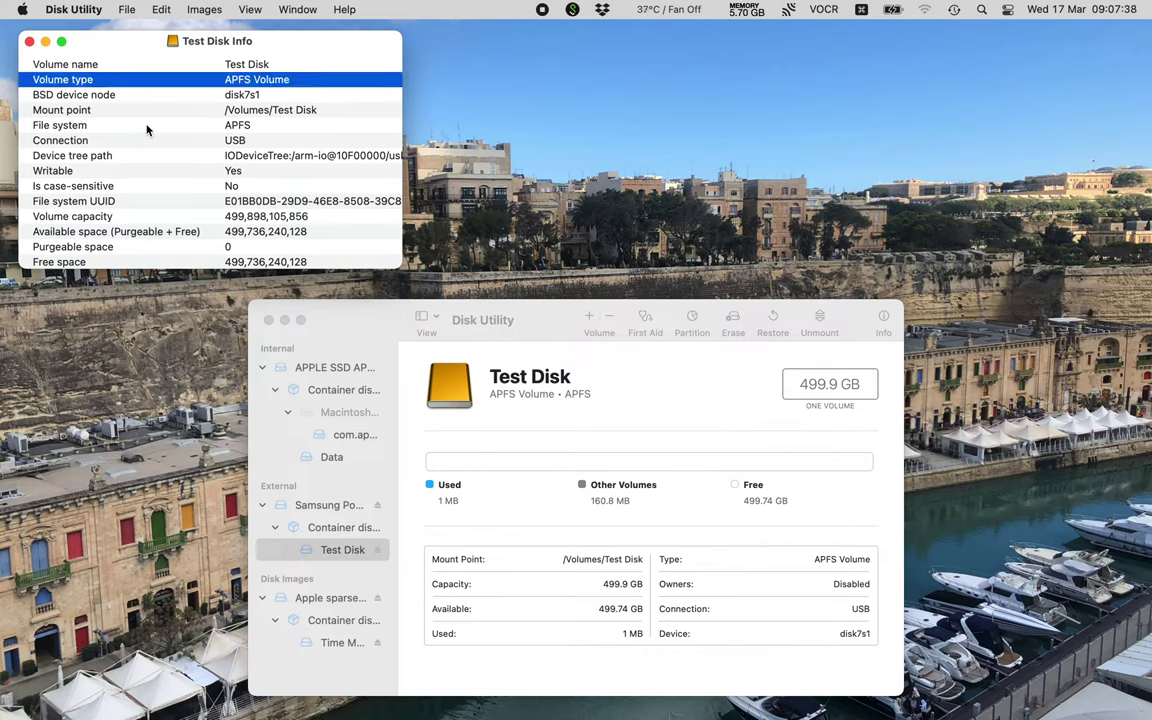
key("Down")
key("Up")
key("Down")
key("Down")
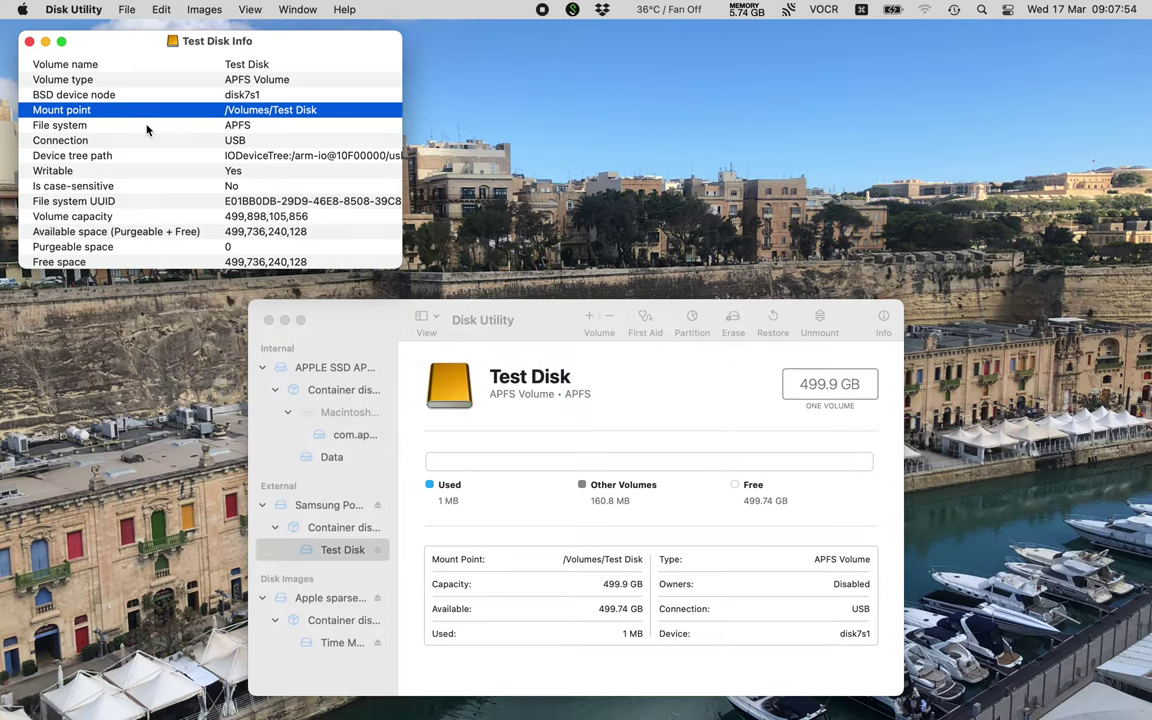
key("super+q")
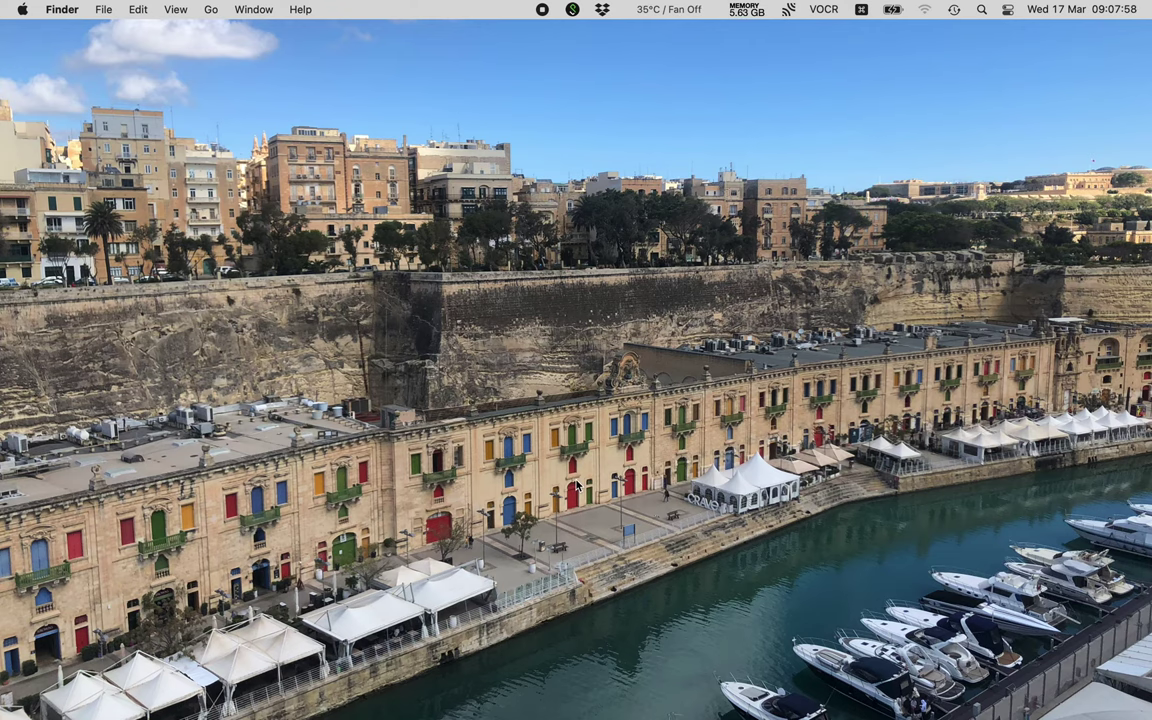
Step: Open Finder's Computer window and Get Info on Test Disk: APFS, 499.9 GB capacity
key("shift+super+c")
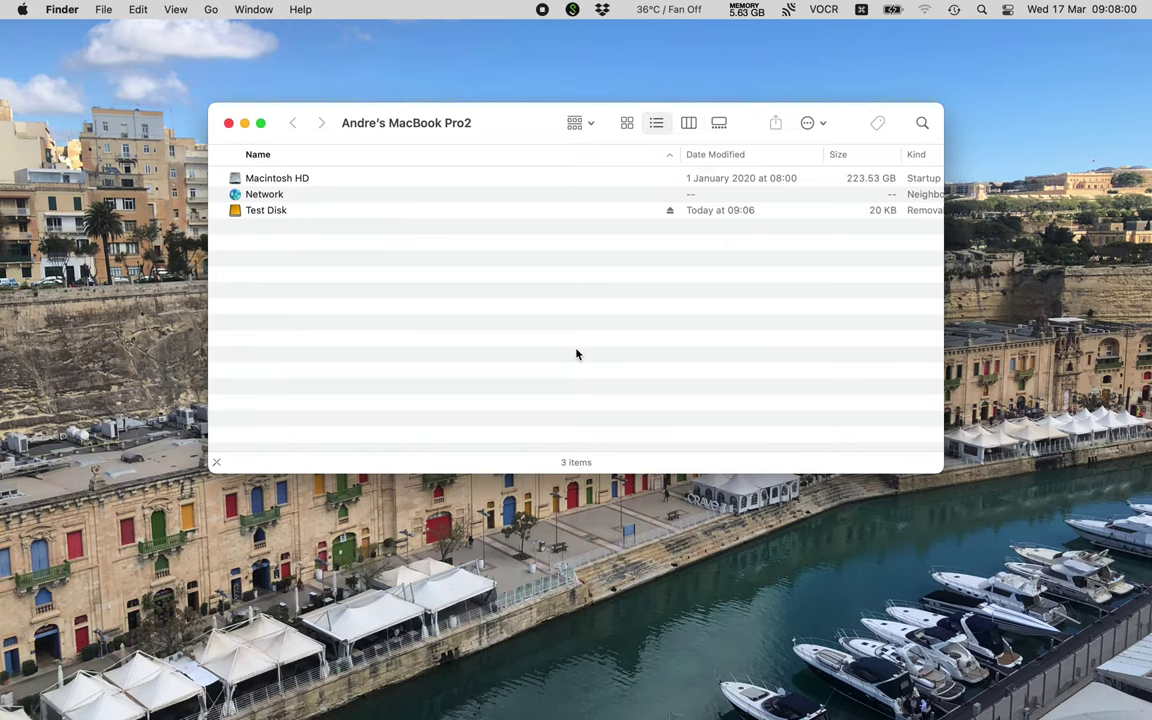
key("Down")
key("Down")
key("Down")
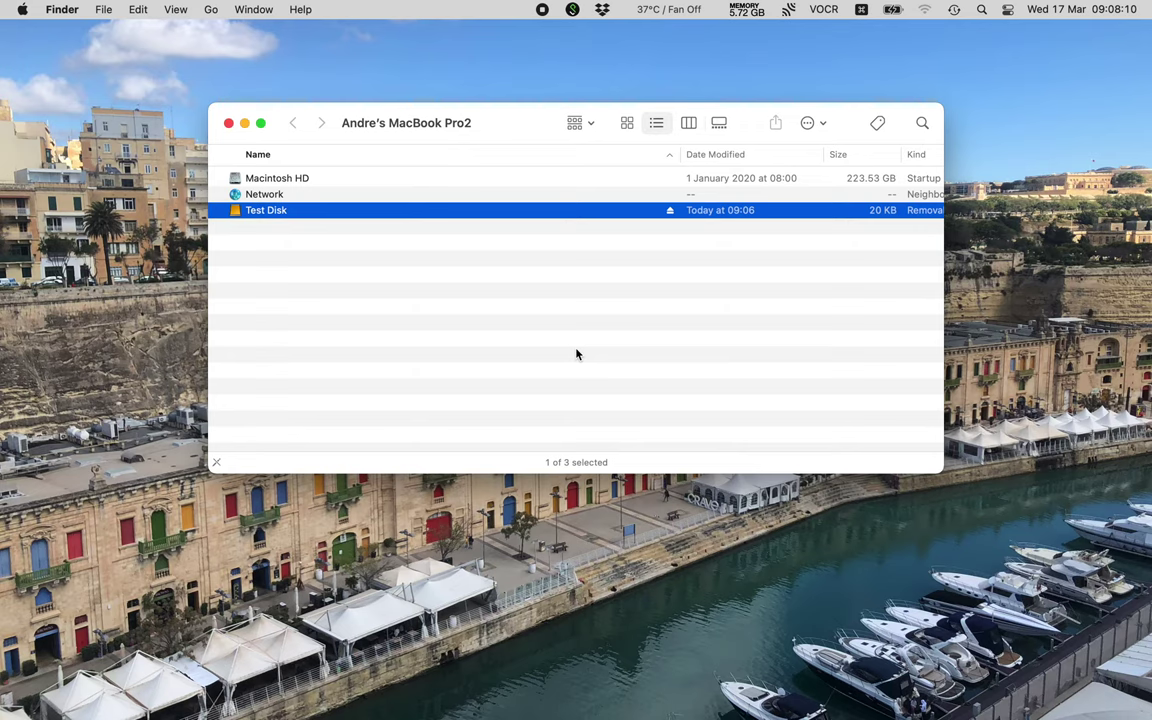
key("super+i")
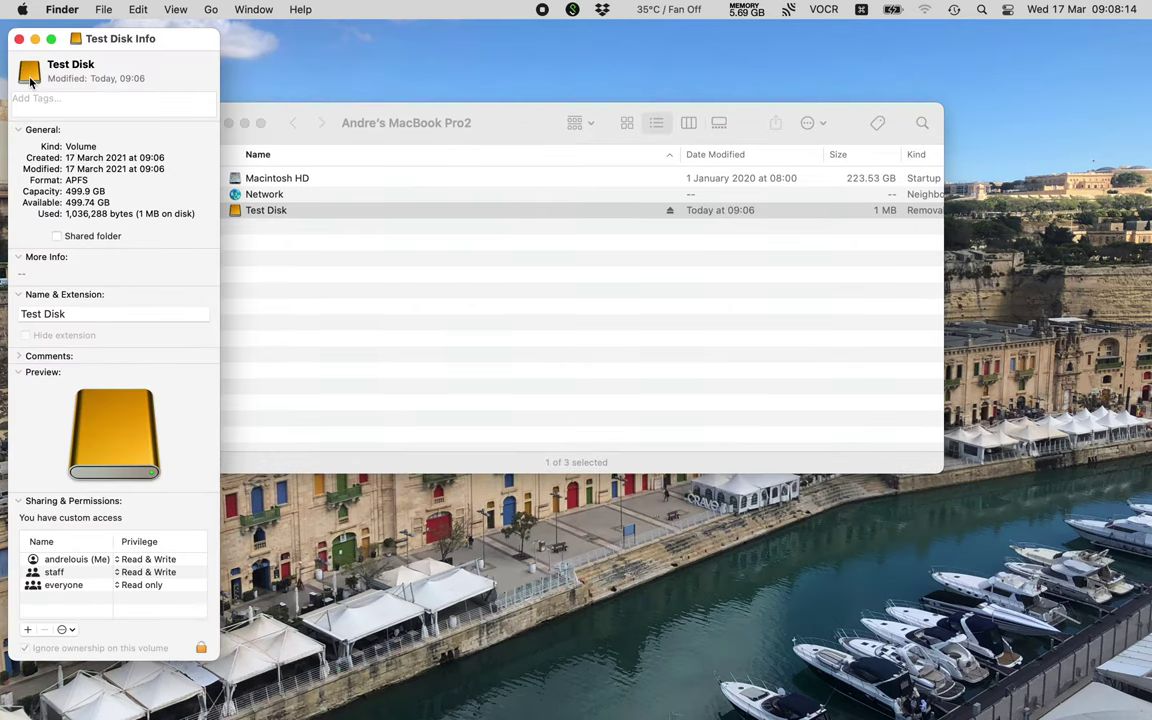
left_click(113, 101)
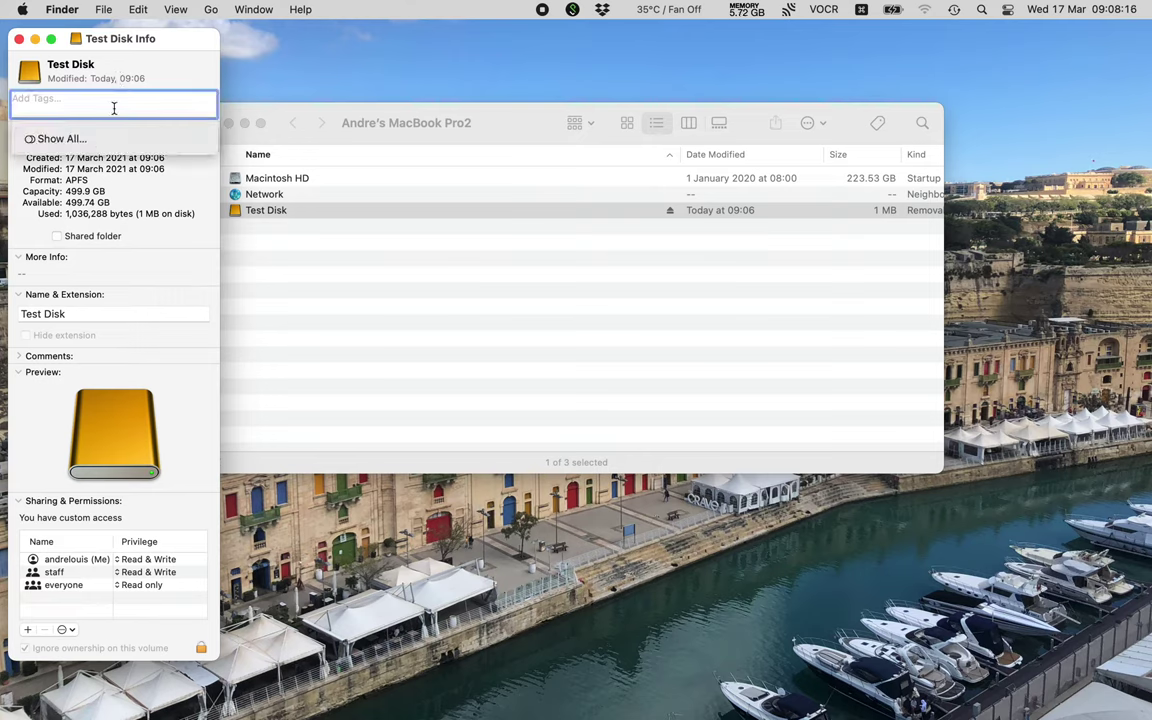
left_click(18, 131)
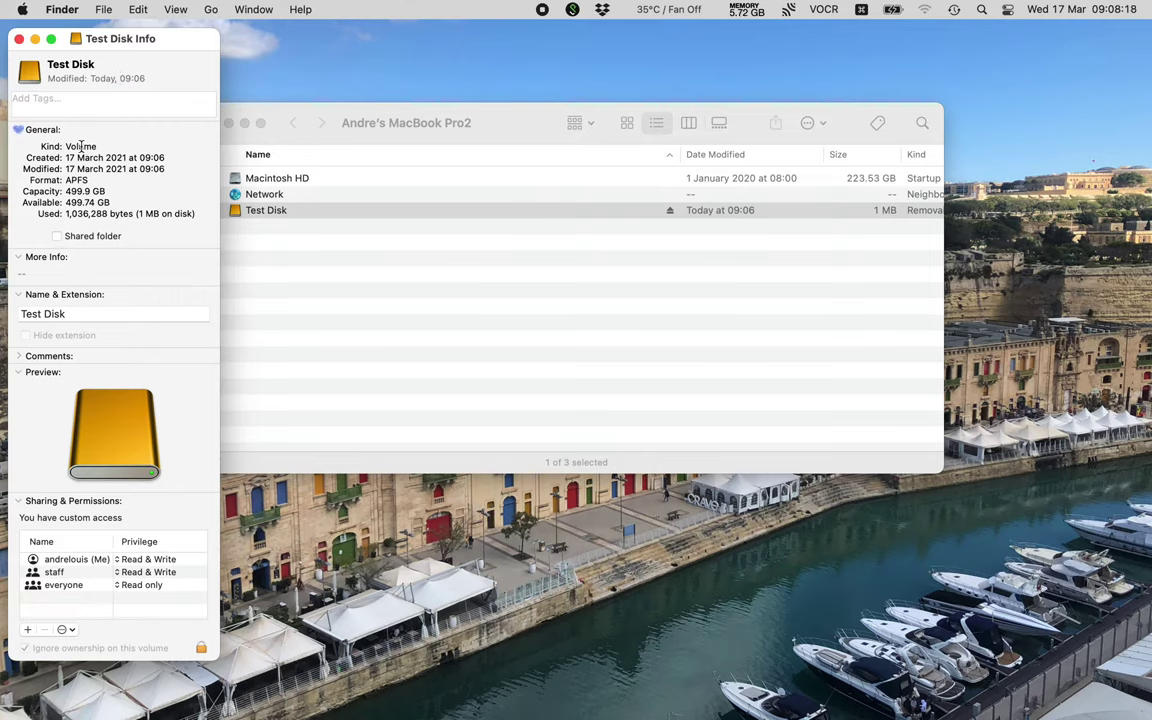